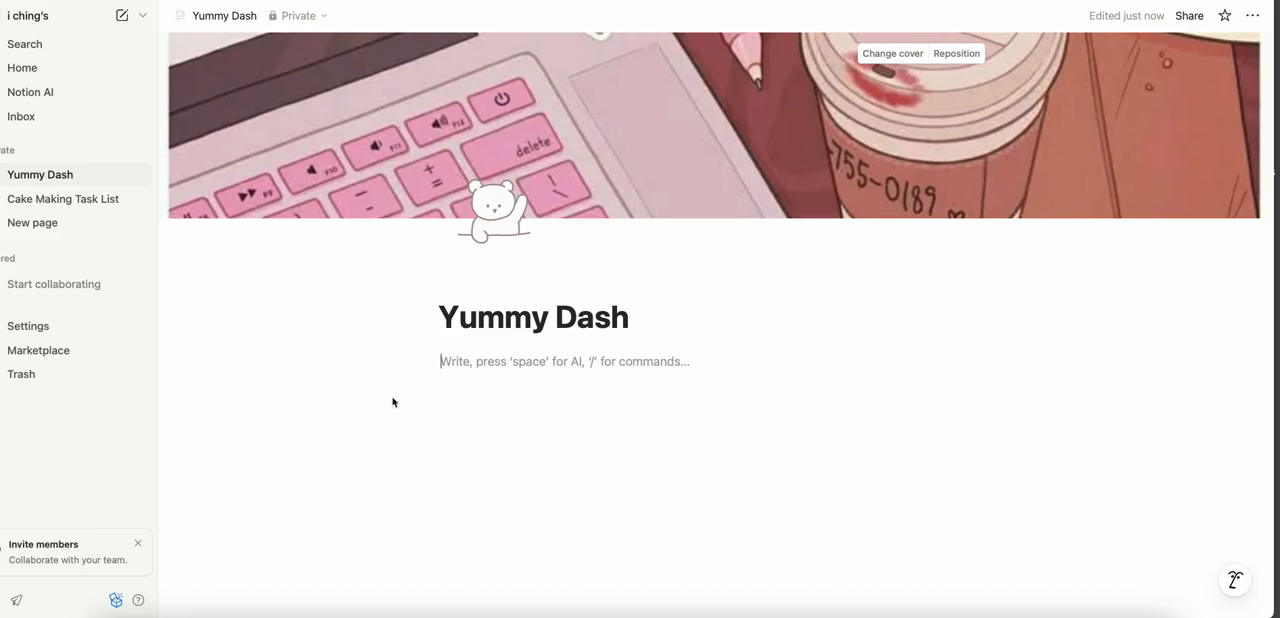
{"action": "left_click", "coordinate": [407, 365]}
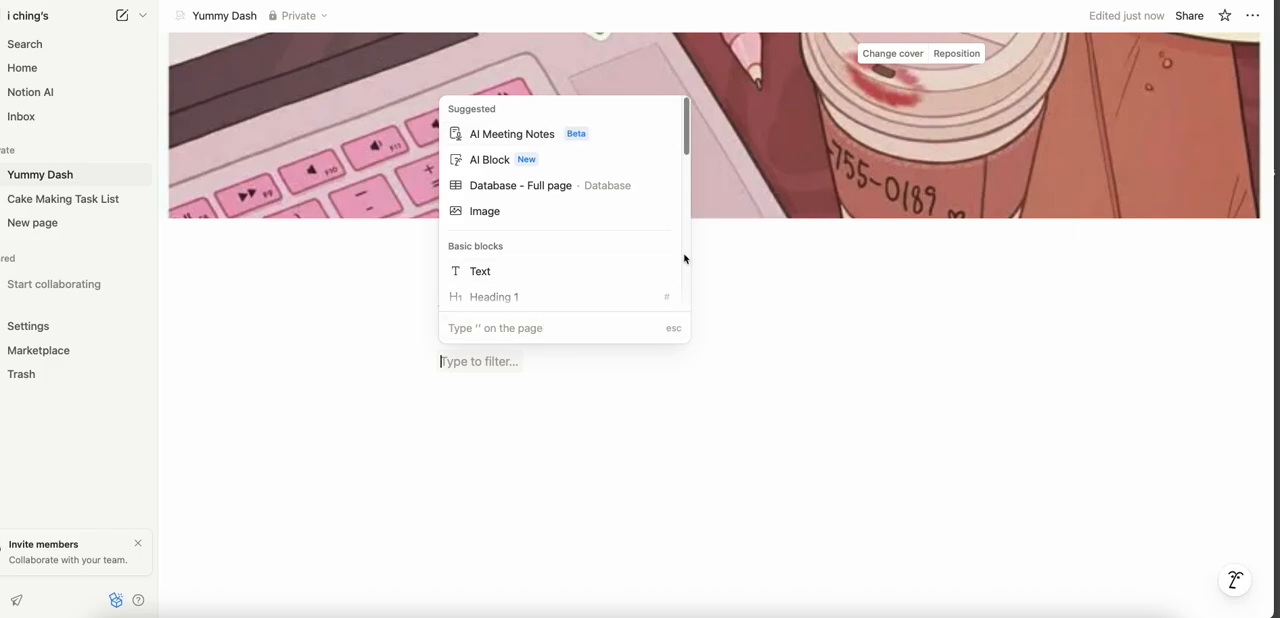
{"action": "scroll", "coordinate": [684, 259], "scroll_direction": "down", "scroll_amount": 10}
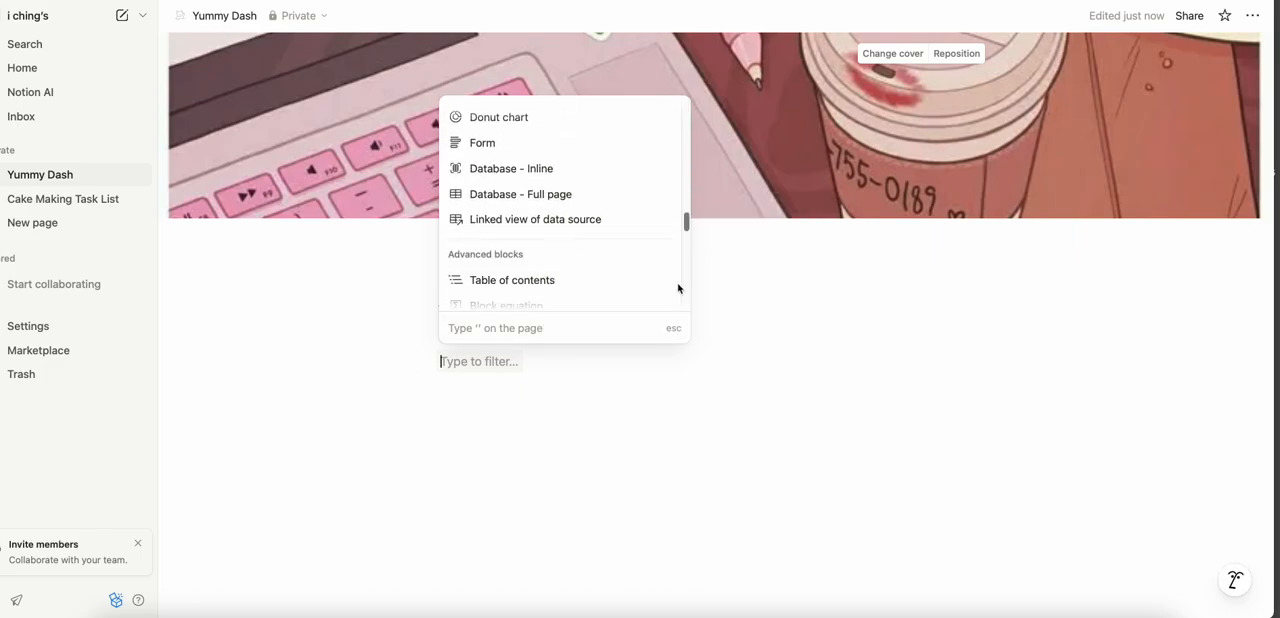
{"action": "scroll", "coordinate": [678, 289], "scroll_direction": "down", "scroll_amount": 5}
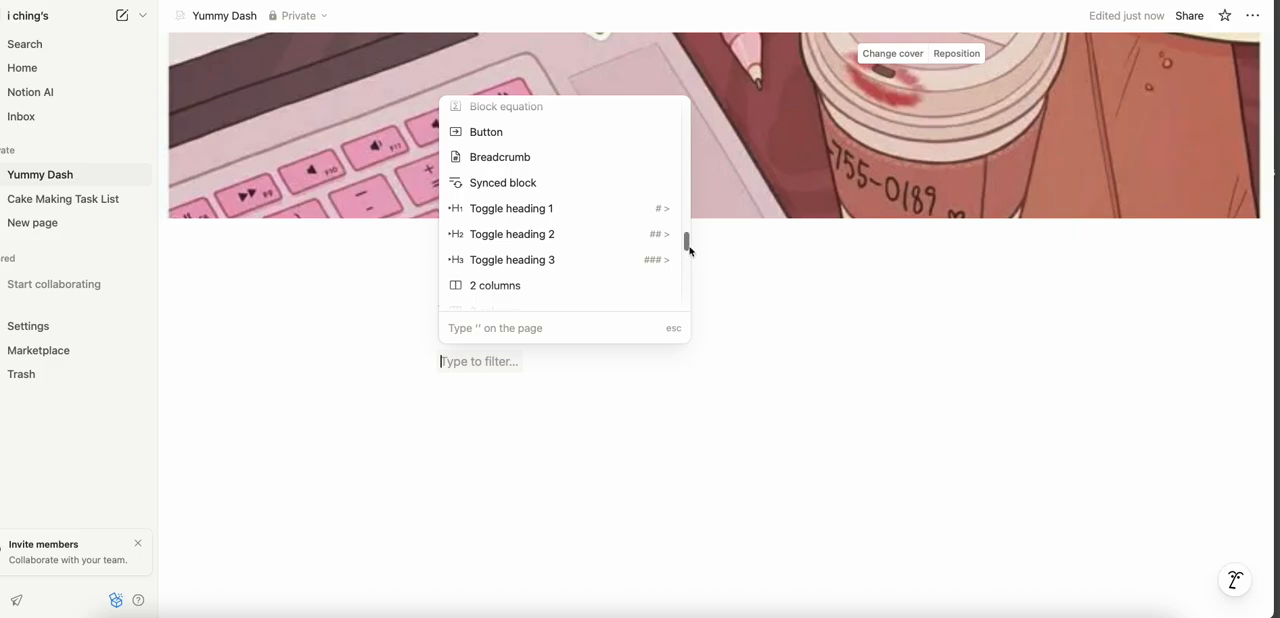
{"action": "left_click_drag", "start_coordinate": [687, 250], "coordinate": [686, 282]}
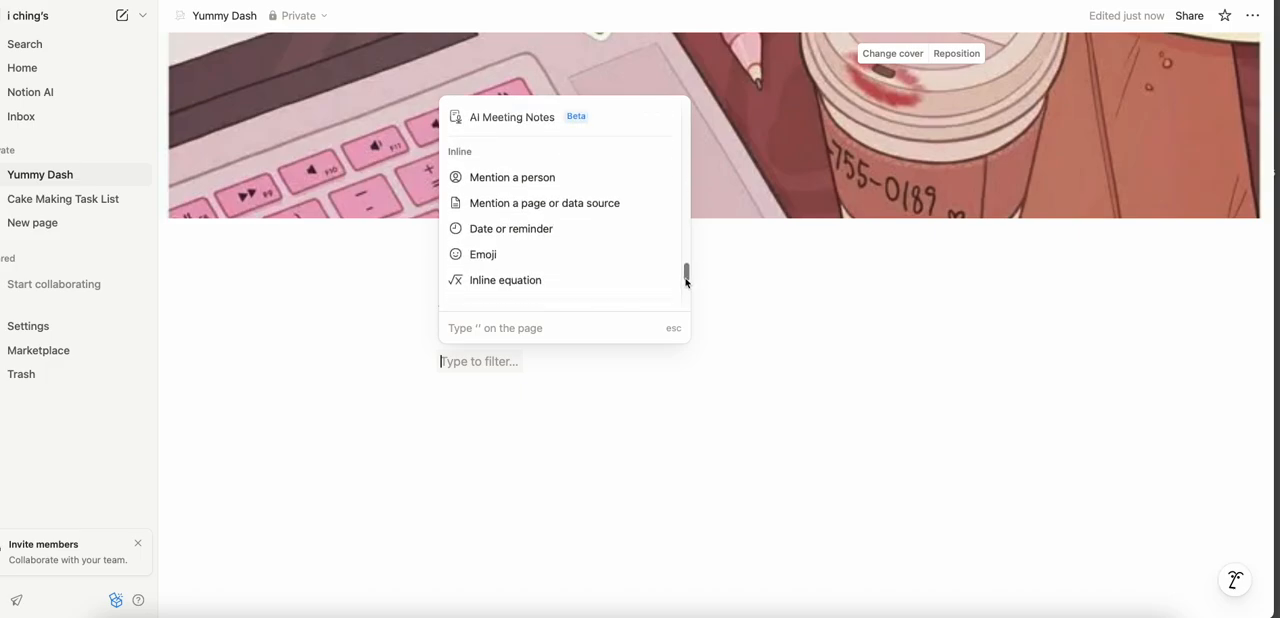
{"action": "key", "text": "Escape"}
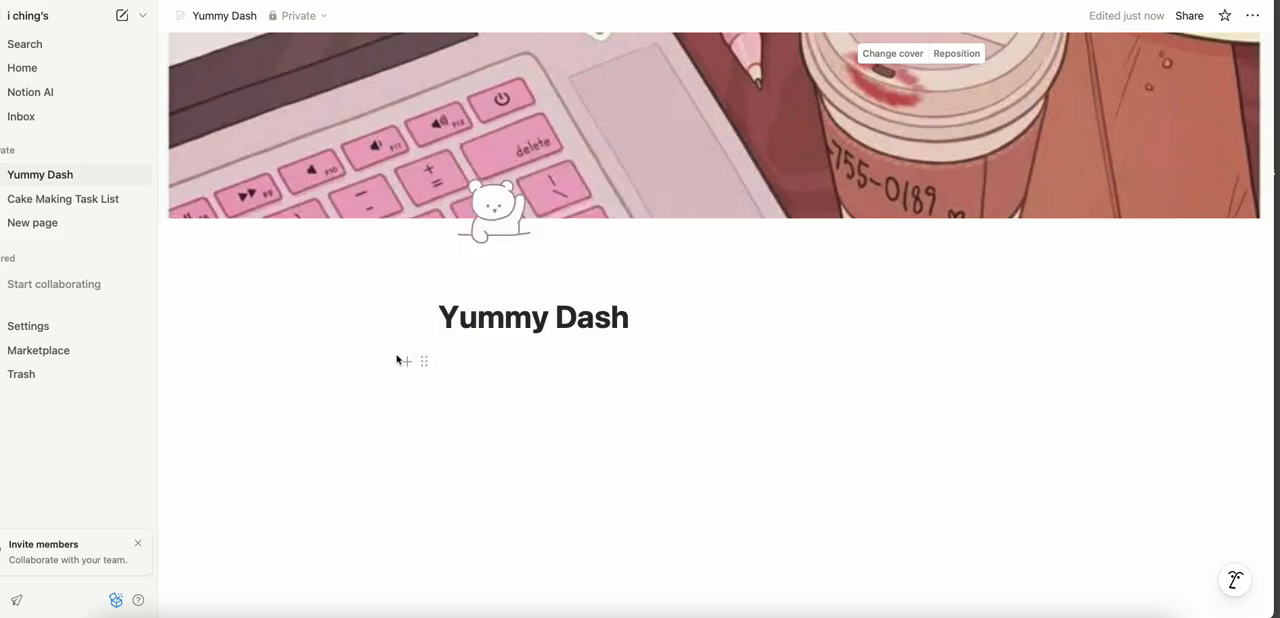
- Insert a linked view of the existing Cake Database data source below the Yummy Dash page title
{"action": "left_click", "coordinate": [401, 362]}
{"action": "left_click_drag", "start_coordinate": [686, 150], "coordinate": [674, 240]}
{"action": "scroll", "coordinate": [666, 260], "scroll_direction": "down", "scroll_amount": 5}
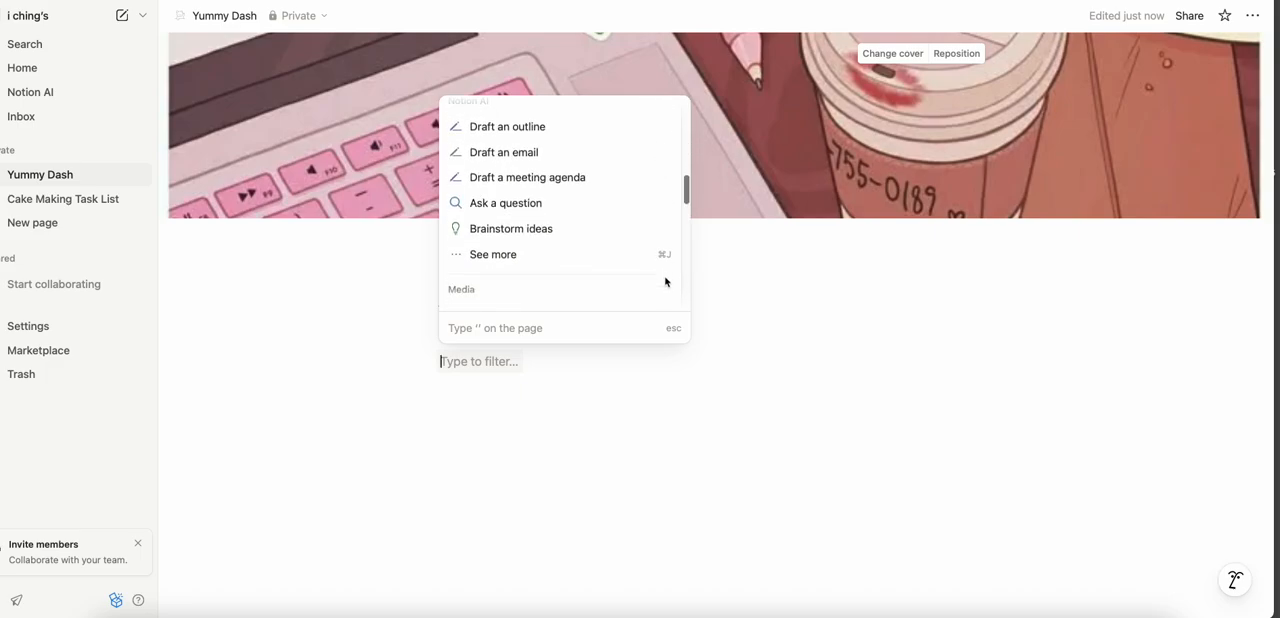
{"action": "left_click_drag", "start_coordinate": [689, 226], "coordinate": [687, 297]}
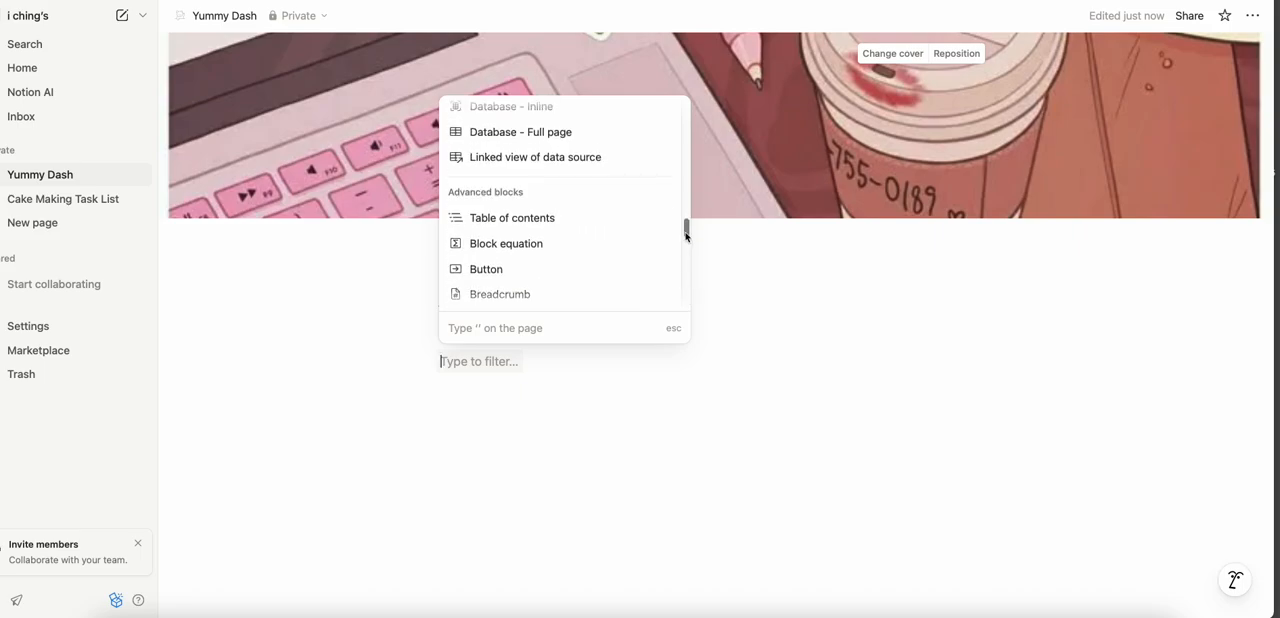
{"action": "left_click", "coordinate": [607, 160]}
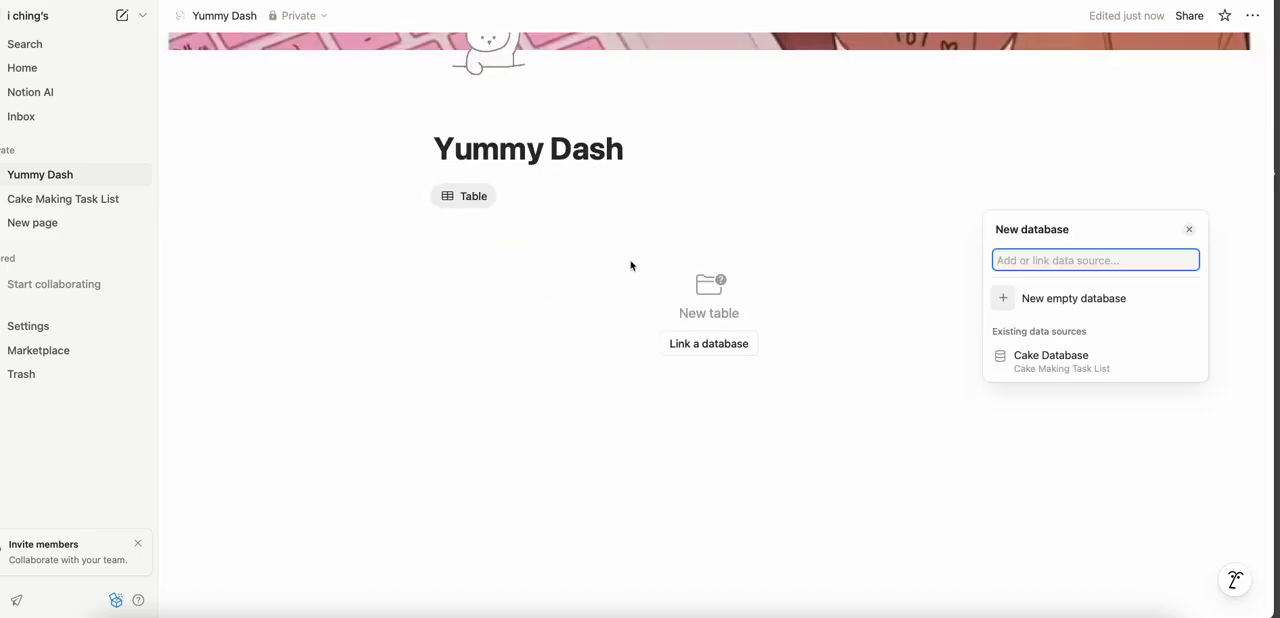
{"action": "left_click", "coordinate": [1040, 367]}
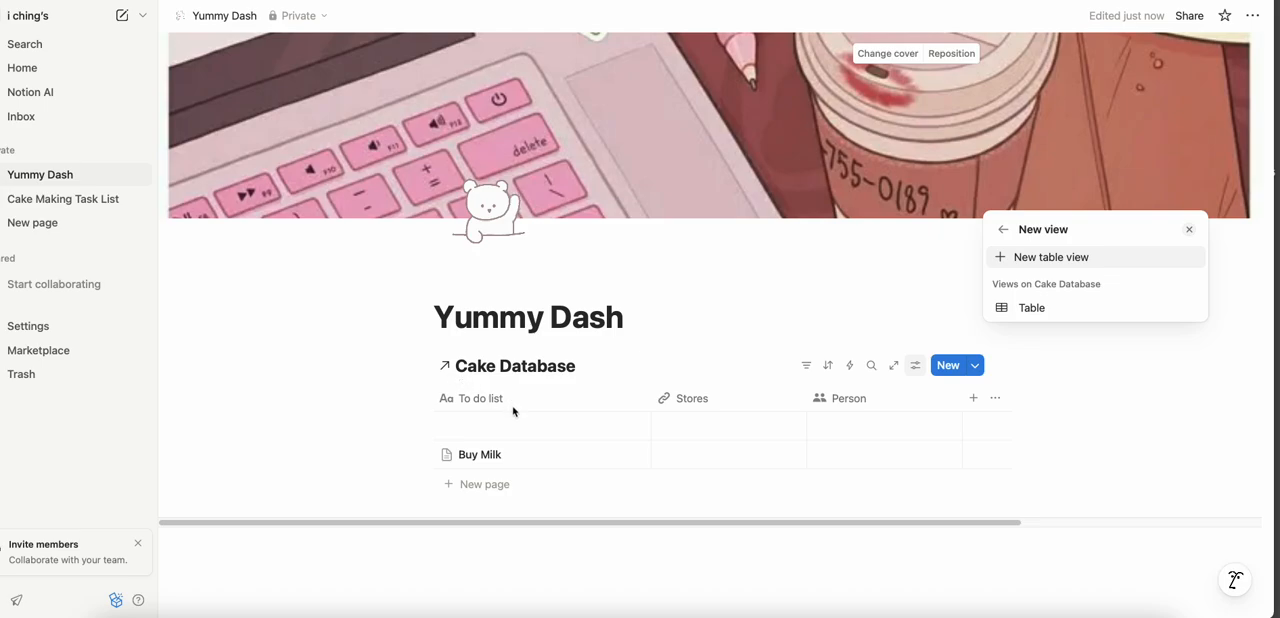
{"action": "left_click", "coordinate": [557, 434]}
{"action": "left_click", "coordinate": [540, 427]}
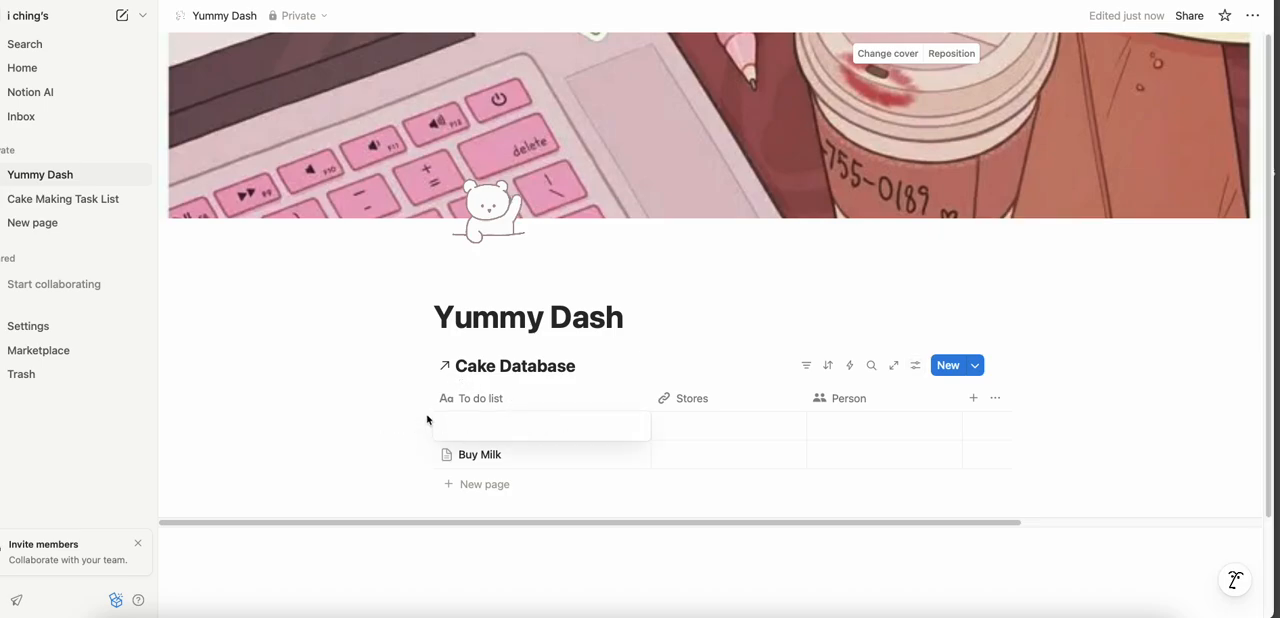
{"action": "key", "text": "Escape"}
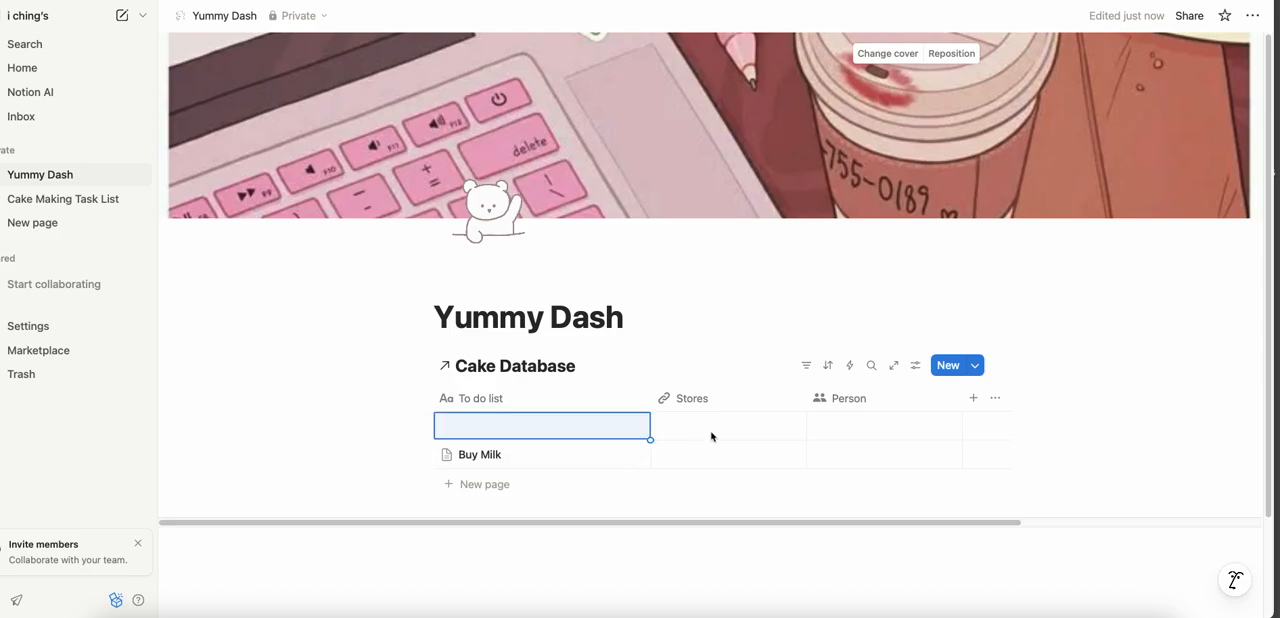
{"action": "left_click", "coordinate": [915, 365]}
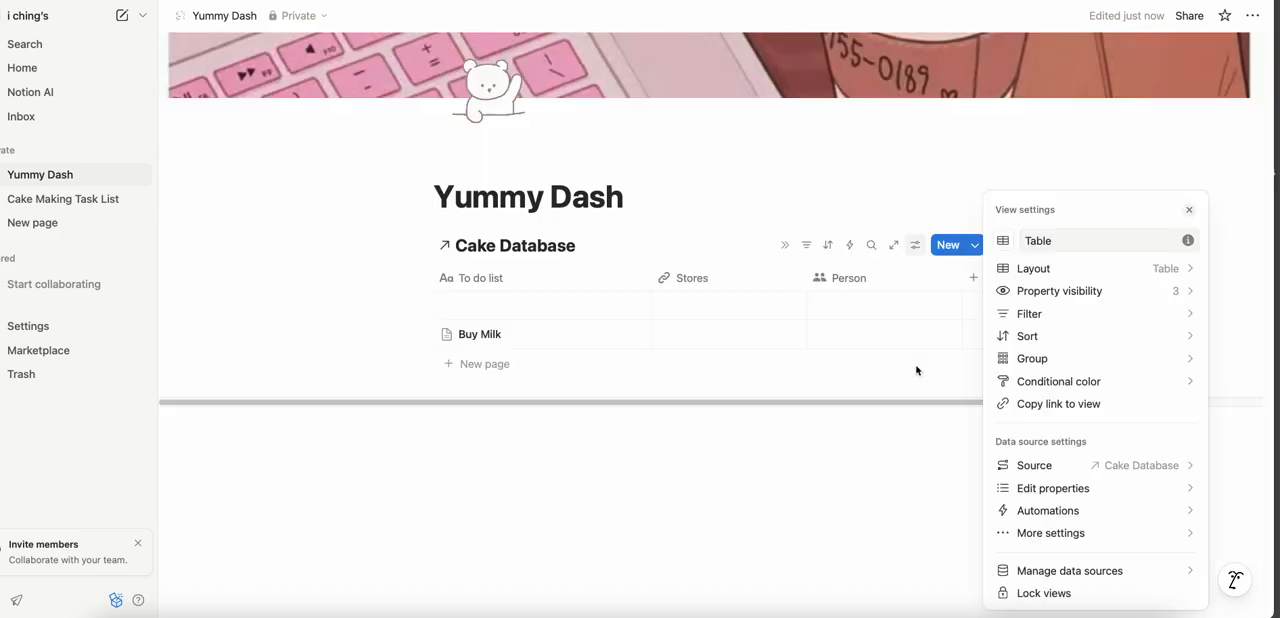
{"action": "left_click", "coordinate": [1030, 268]}
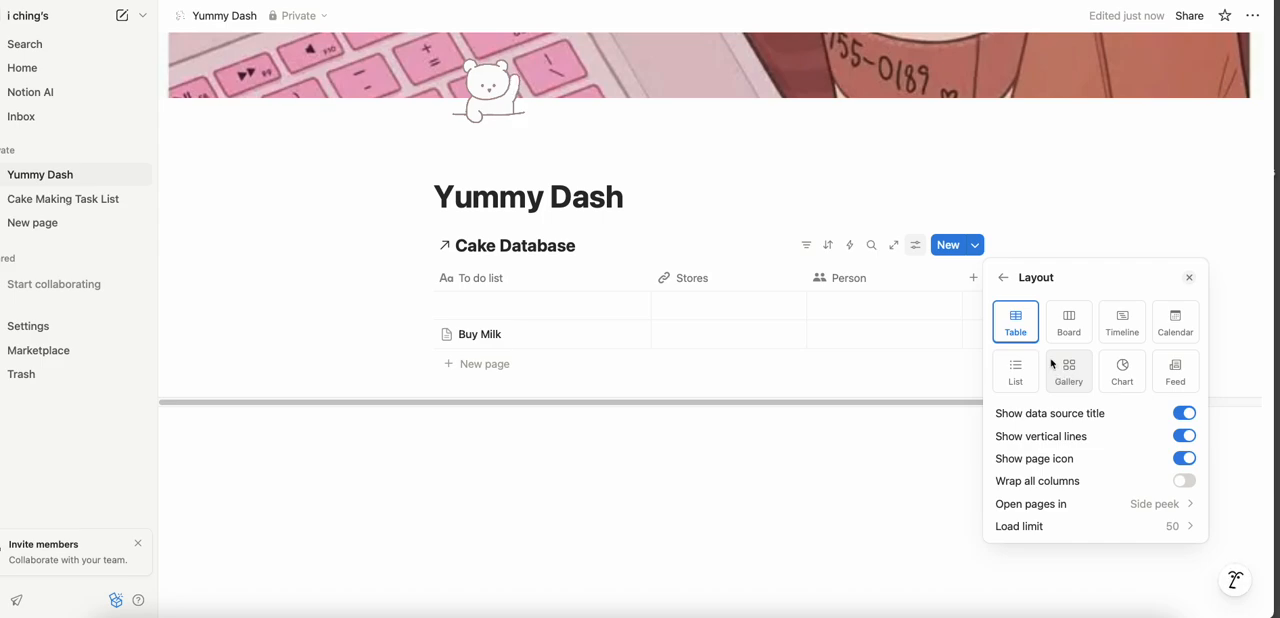
{"action": "left_click", "coordinate": [1003, 277]}
{"action": "left_click", "coordinate": [962, 203]}
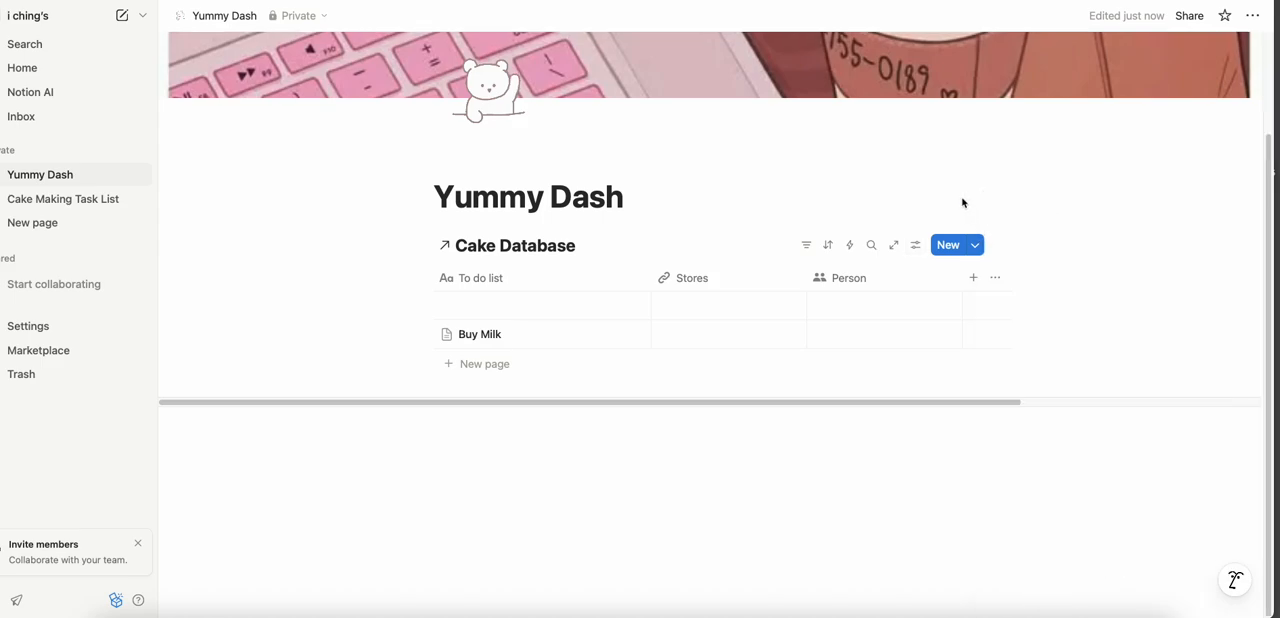
{"action": "left_click", "coordinate": [994, 279]}
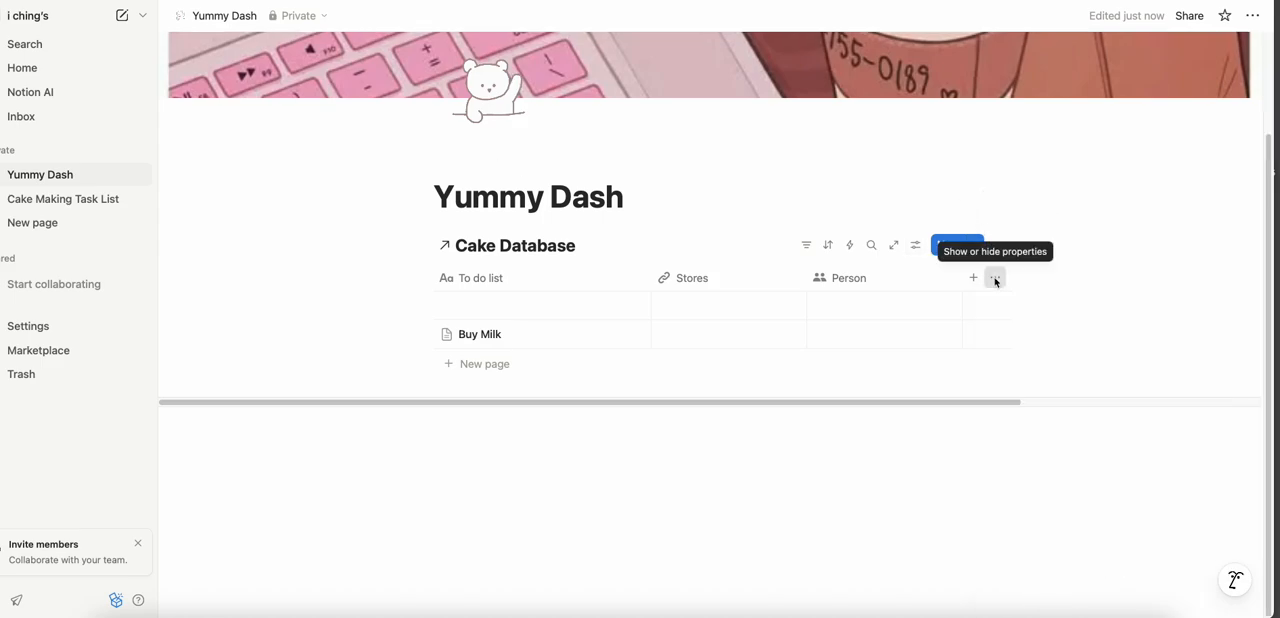
{"action": "left_click", "coordinate": [916, 246]}
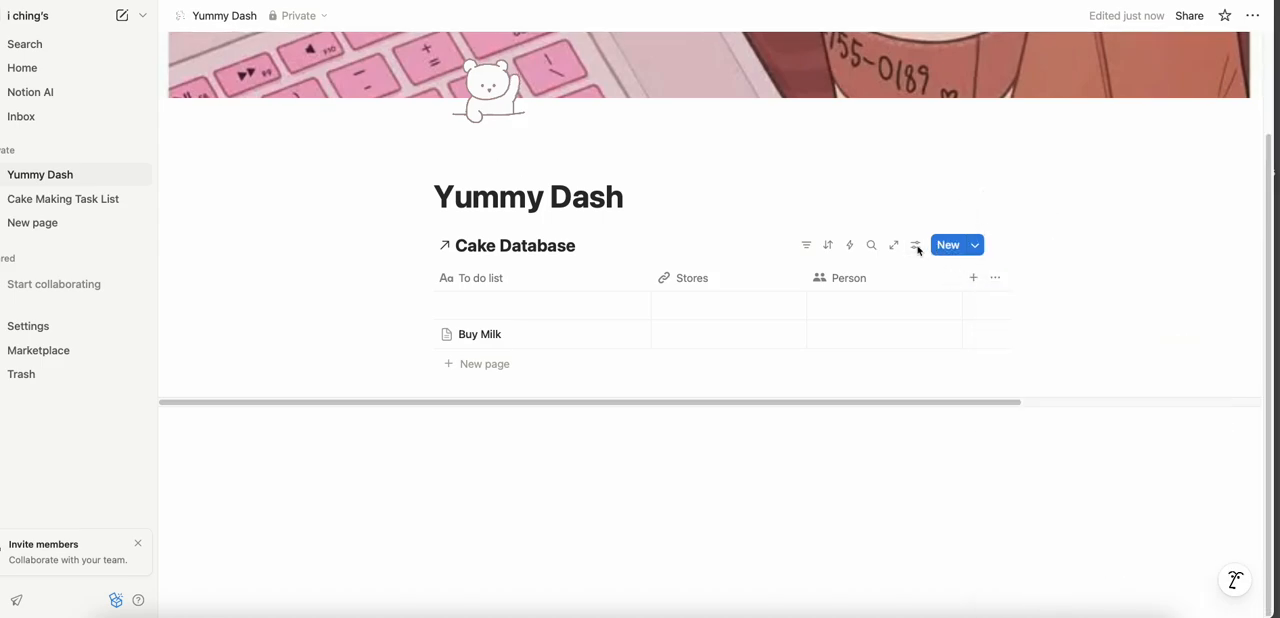
- Try the List, Timeline and Board layouts for the Cake Database view and set its layout to Gallery
{"action": "left_click", "coordinate": [916, 246]}
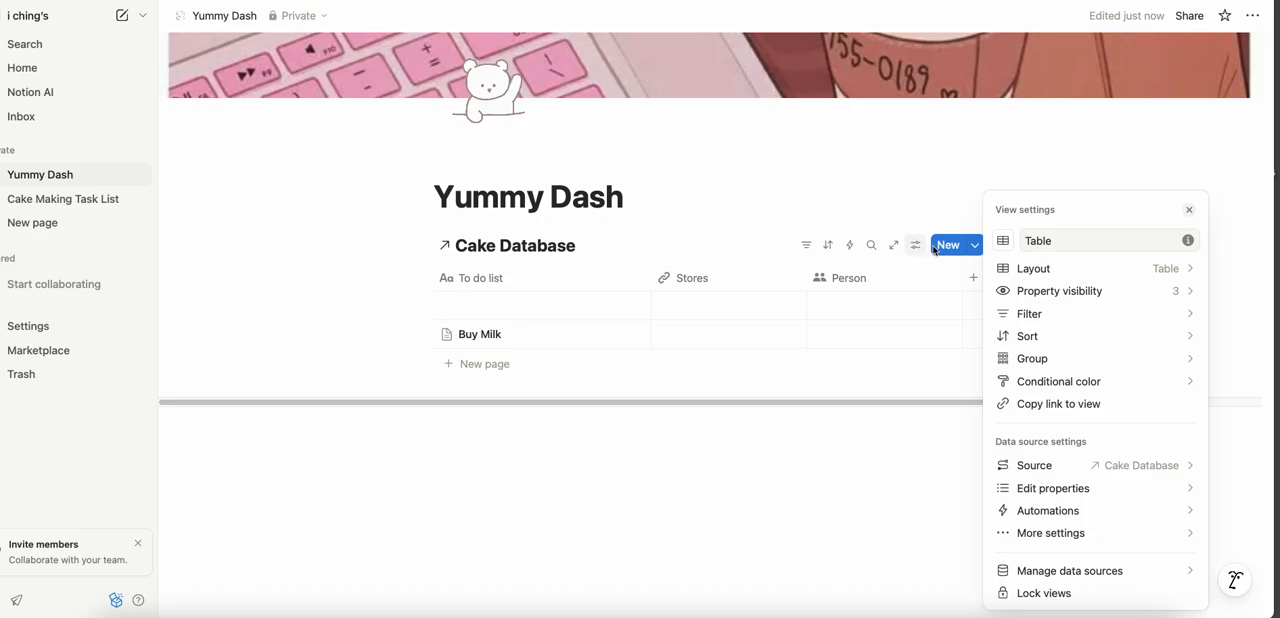
{"action": "left_click", "coordinate": [1041, 272]}
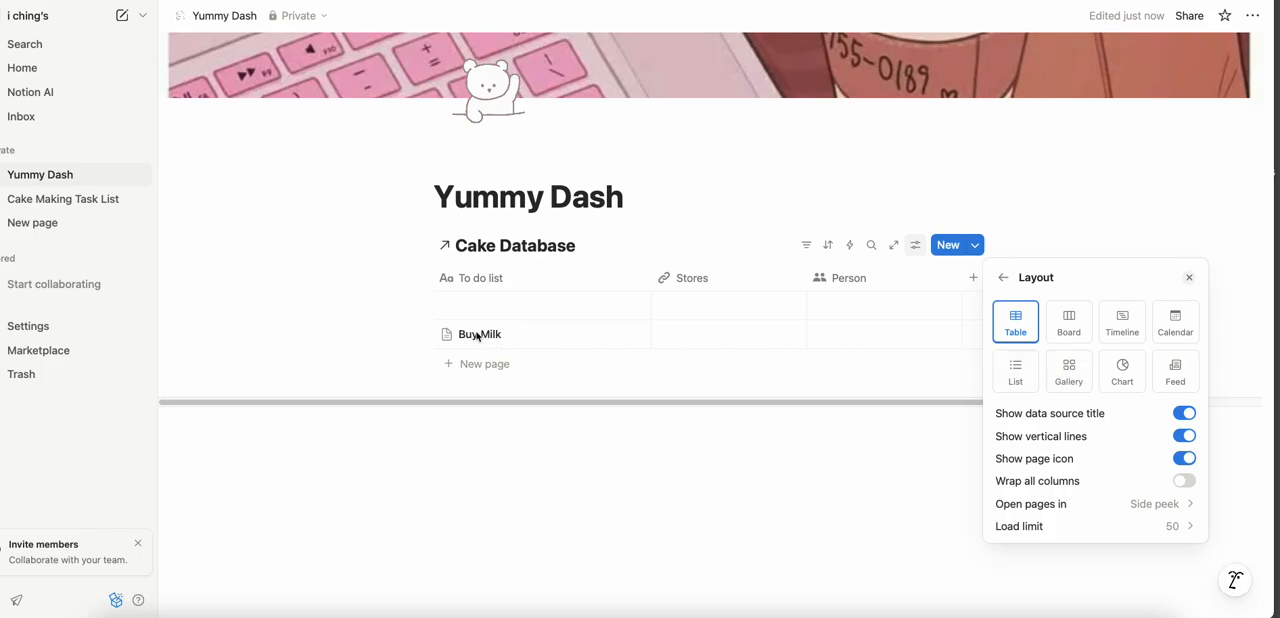
{"action": "left_click", "coordinate": [1066, 388]}
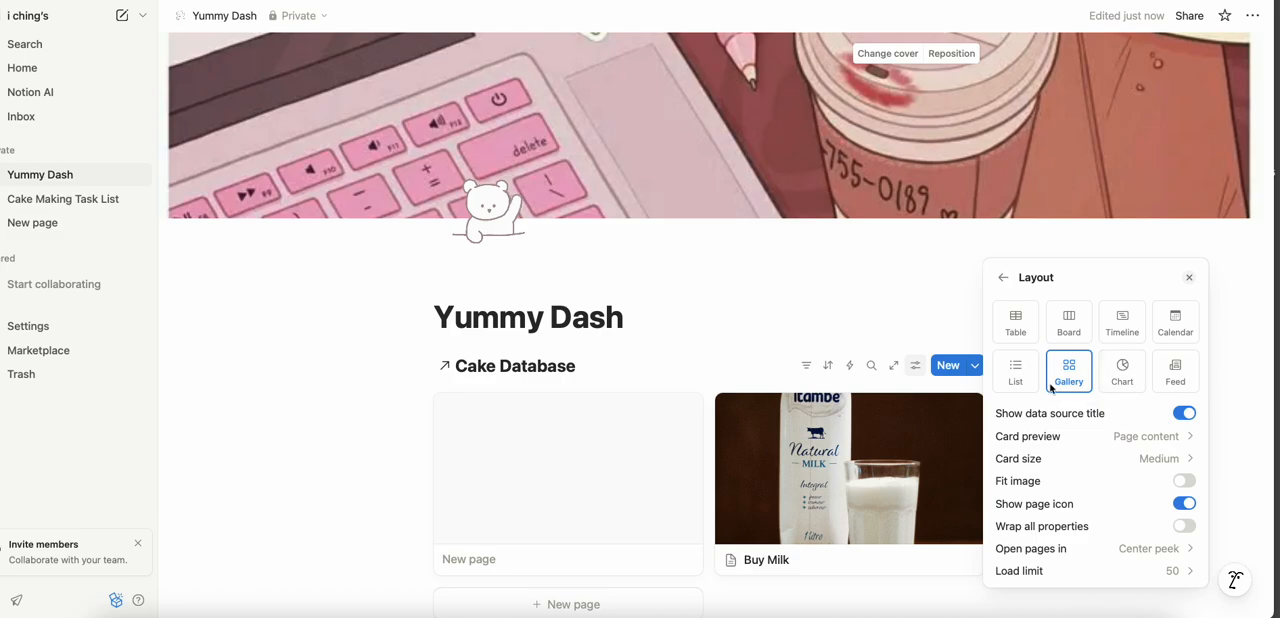
{"action": "left_click", "coordinate": [1018, 378]}
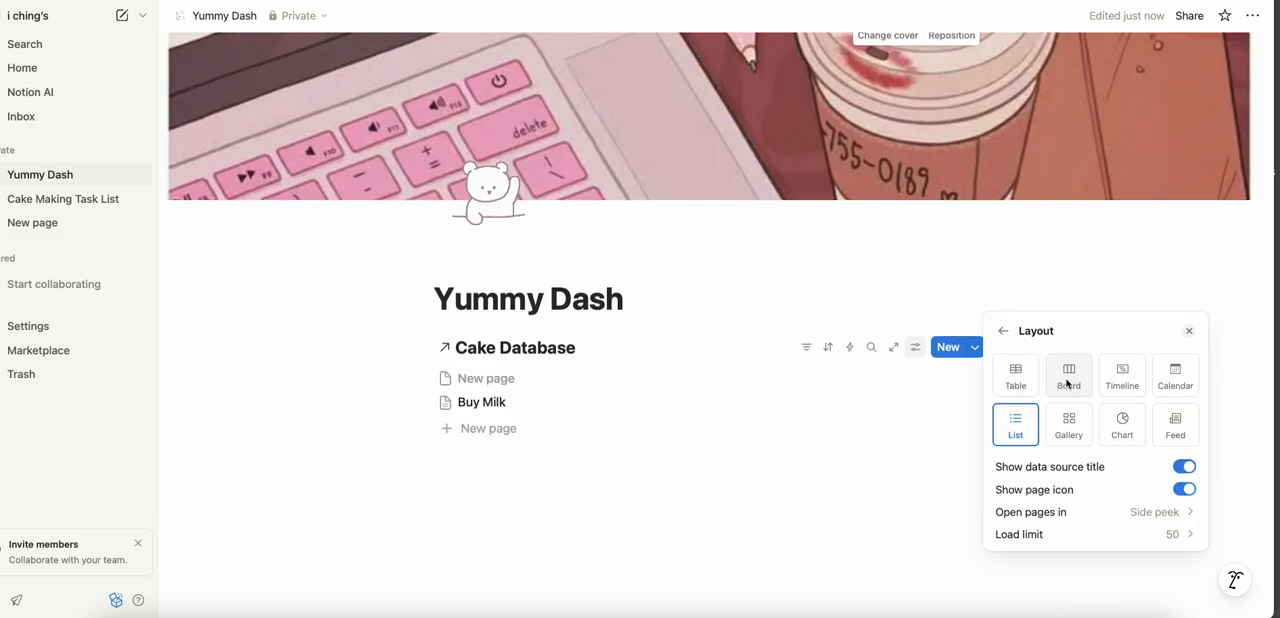
{"action": "left_click", "coordinate": [1124, 376]}
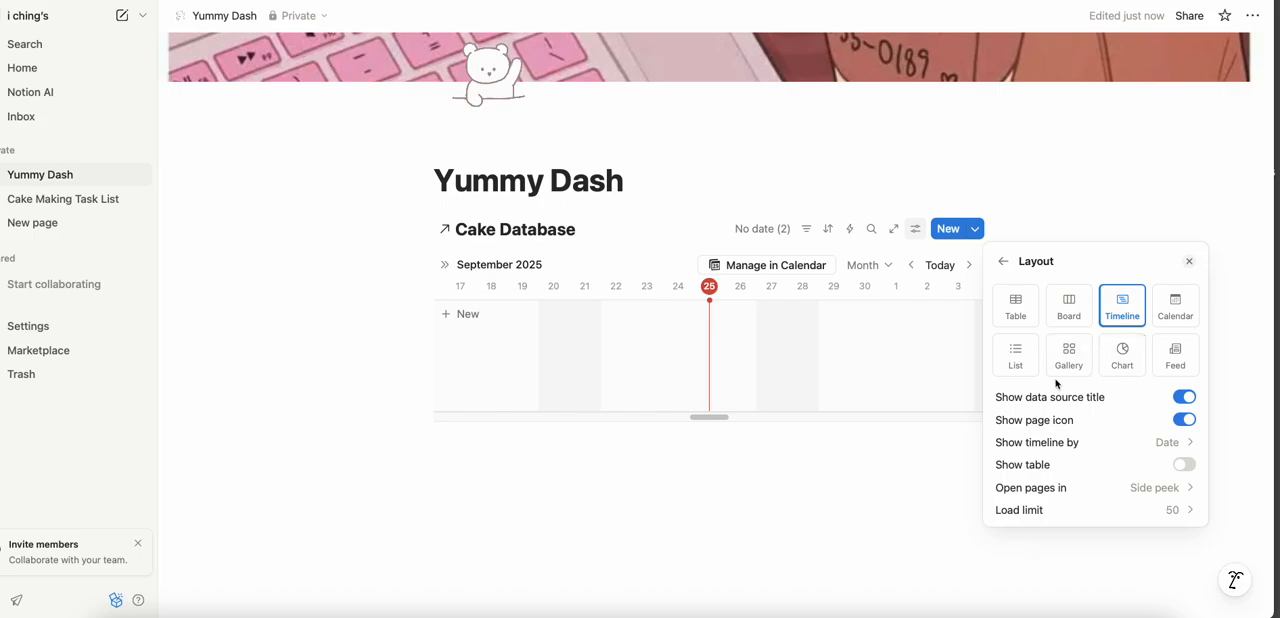
{"action": "left_click", "coordinate": [1063, 303]}
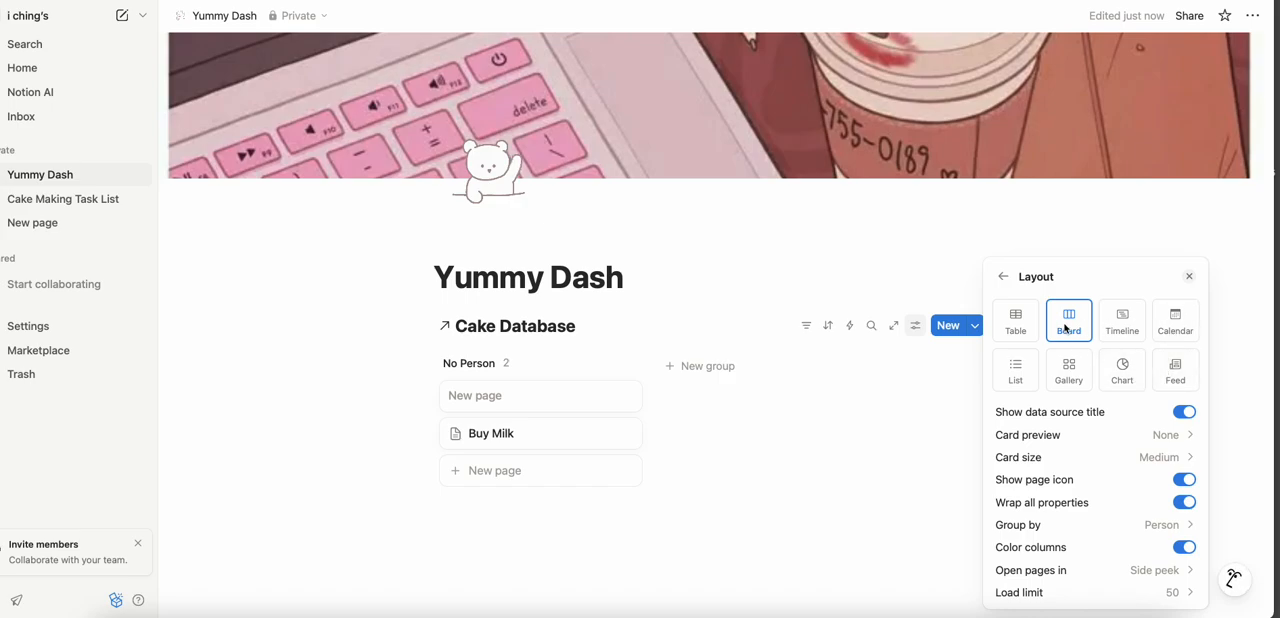
{"action": "left_click", "coordinate": [1070, 372]}
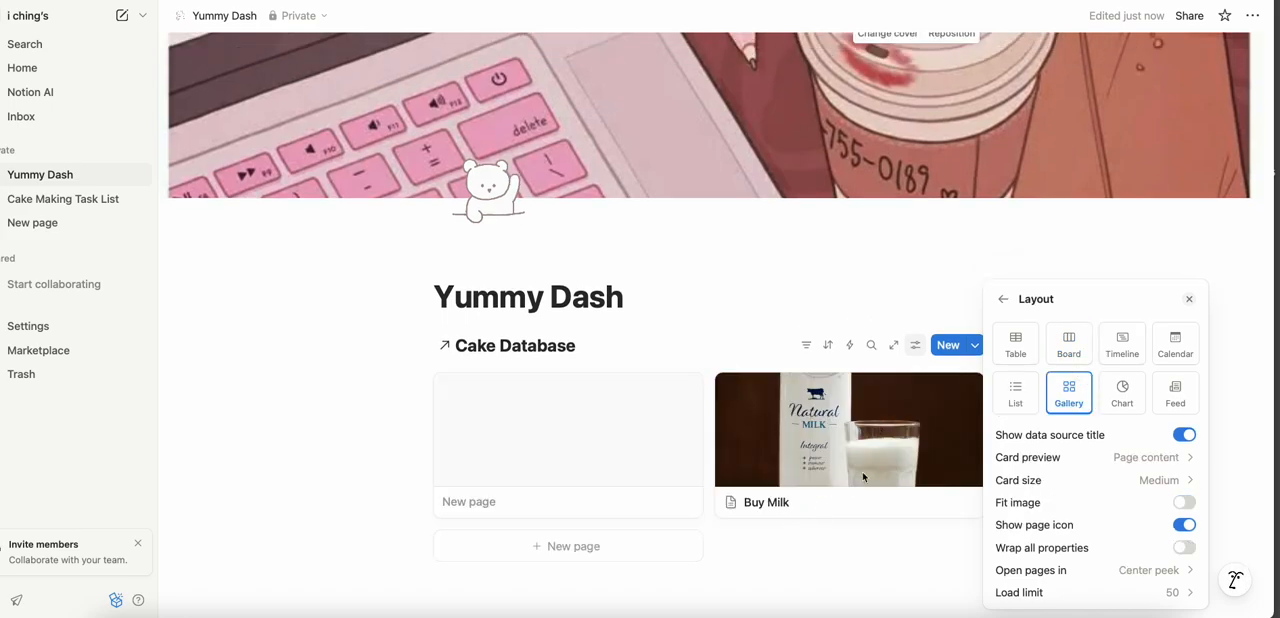
{"action": "left_click", "coordinate": [1003, 299]}
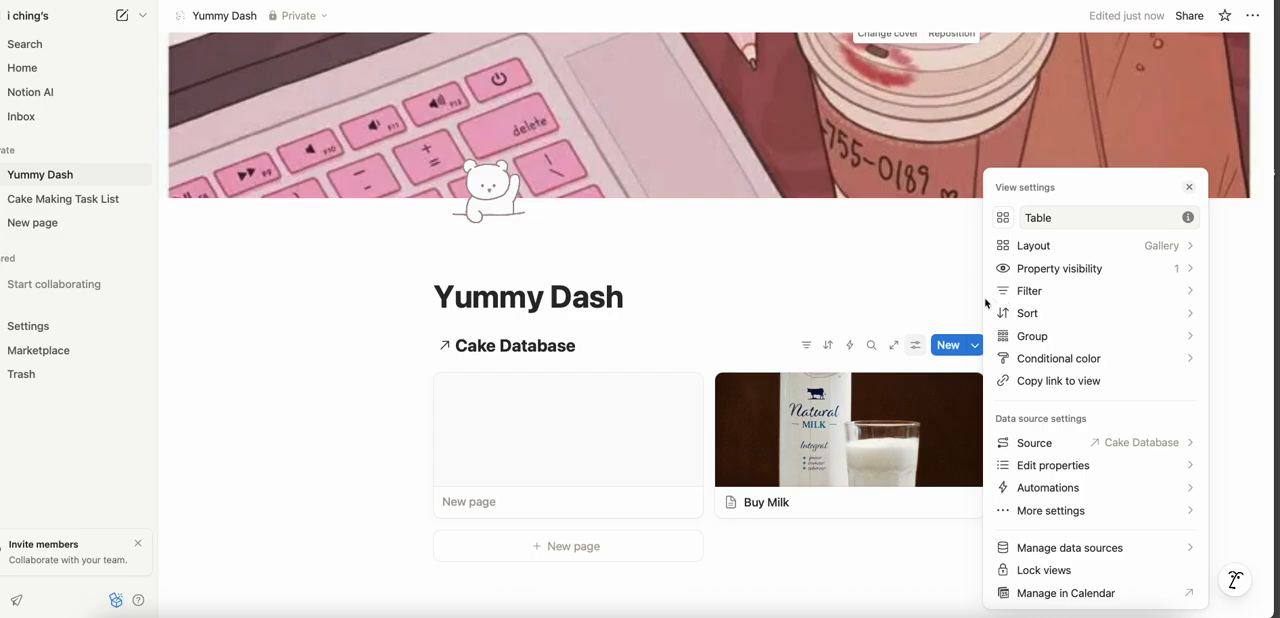
{"action": "left_click", "coordinate": [933, 304]}
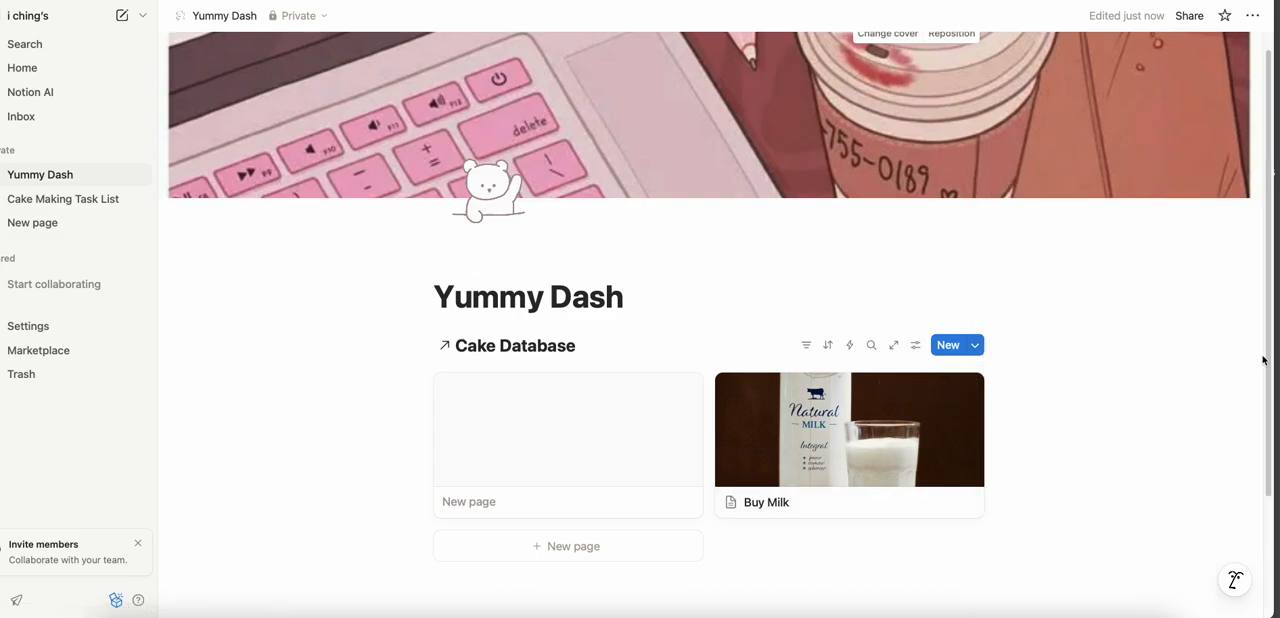
- Insert a new Calendar view database block below the Cake Database gallery
{"action": "scroll", "coordinate": [1234, 423], "scroll_direction": "down", "scroll_amount": 2}
{"action": "scroll", "coordinate": [1234, 426], "scroll_direction": "down", "scroll_amount": 2}
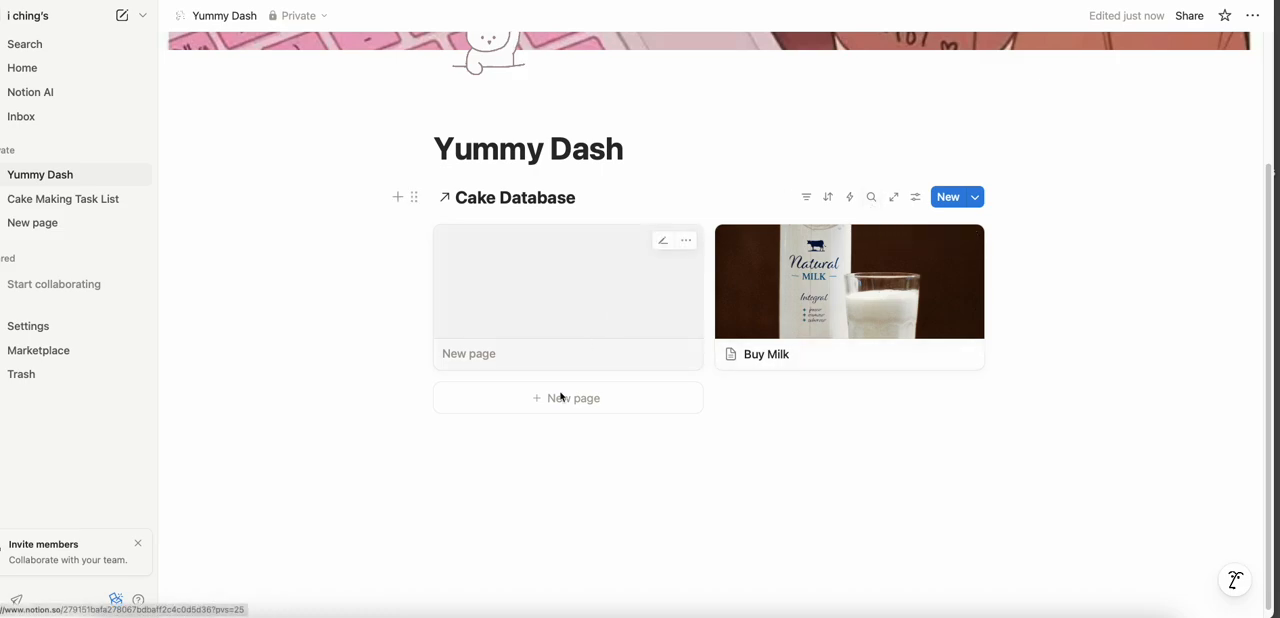
{"action": "left_click", "coordinate": [396, 200]}
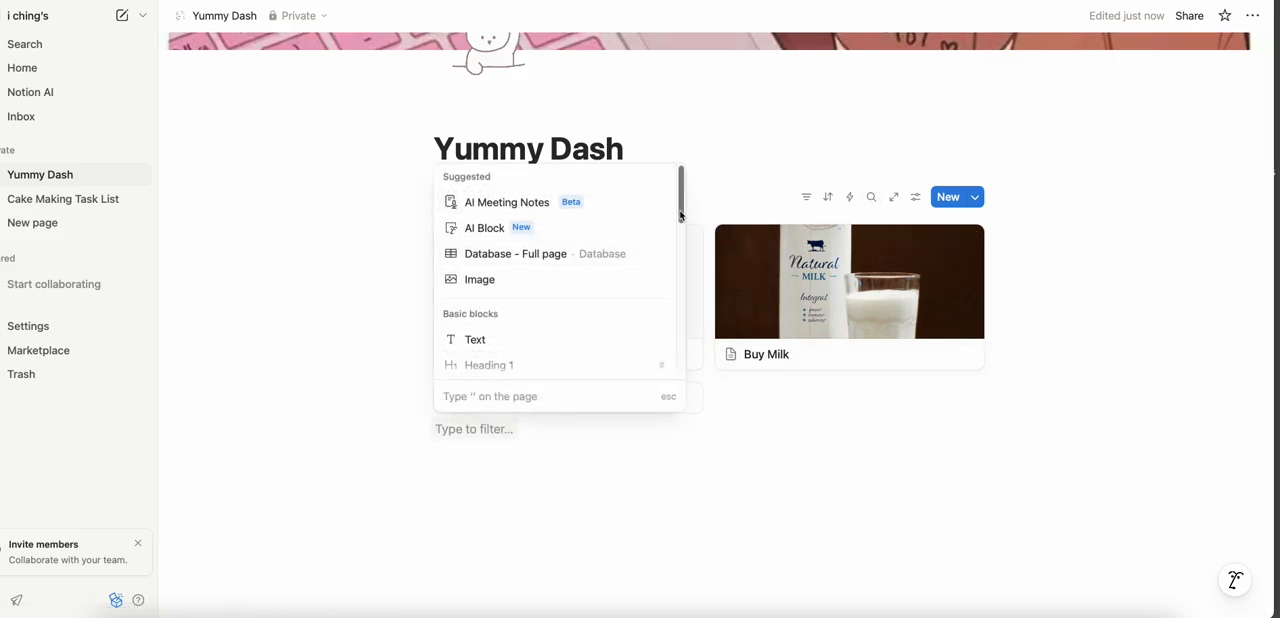
{"action": "scroll", "coordinate": [660, 240], "scroll_direction": "down", "scroll_amount": 3}
{"action": "scroll", "coordinate": [657, 284], "scroll_direction": "down", "scroll_amount": 3}
{"action": "scroll", "coordinate": [657, 284], "scroll_direction": "down", "scroll_amount": 10}
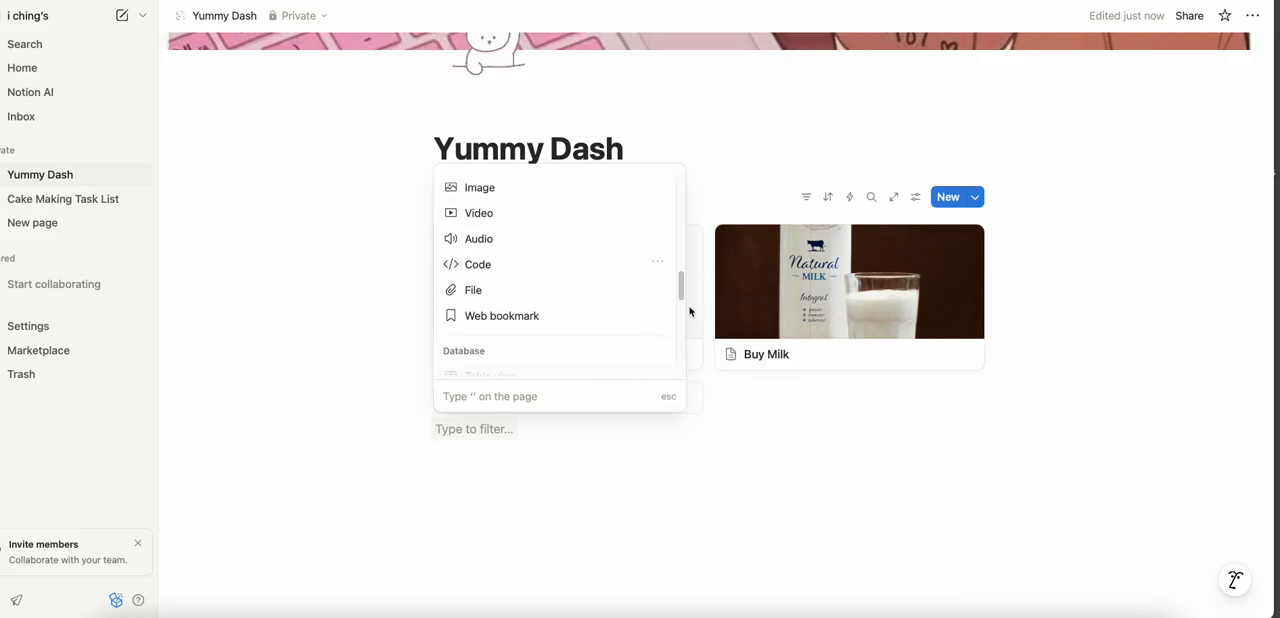
{"action": "left_click_drag", "start_coordinate": [681, 284], "coordinate": [680, 320]}
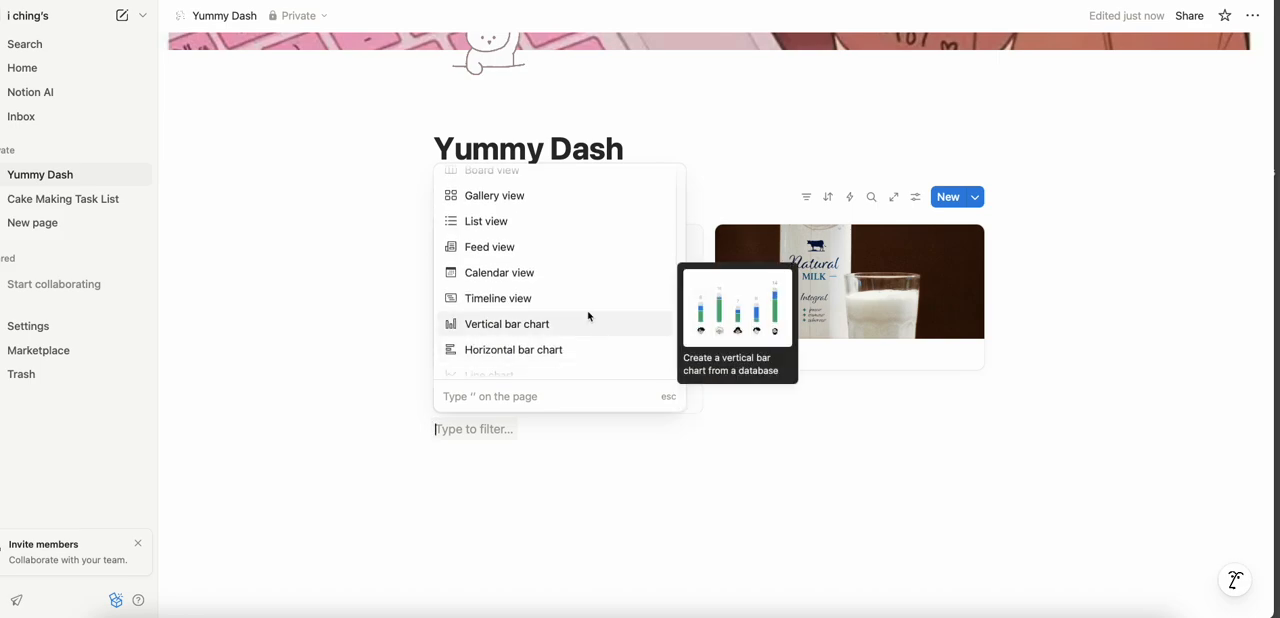
{"action": "left_click", "coordinate": [578, 273]}
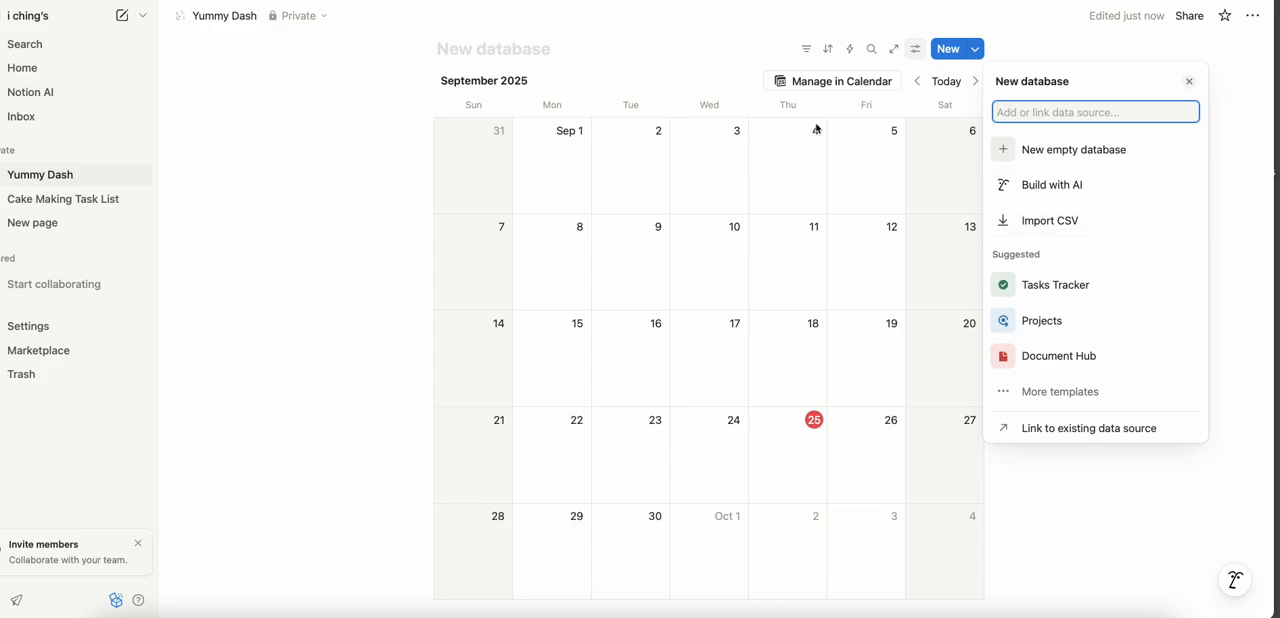
- Open the new calendar in Notion Calendar, and return to the Yummy Dash page to review the gallery and calendar blocks
{"action": "left_click", "coordinate": [807, 84]}
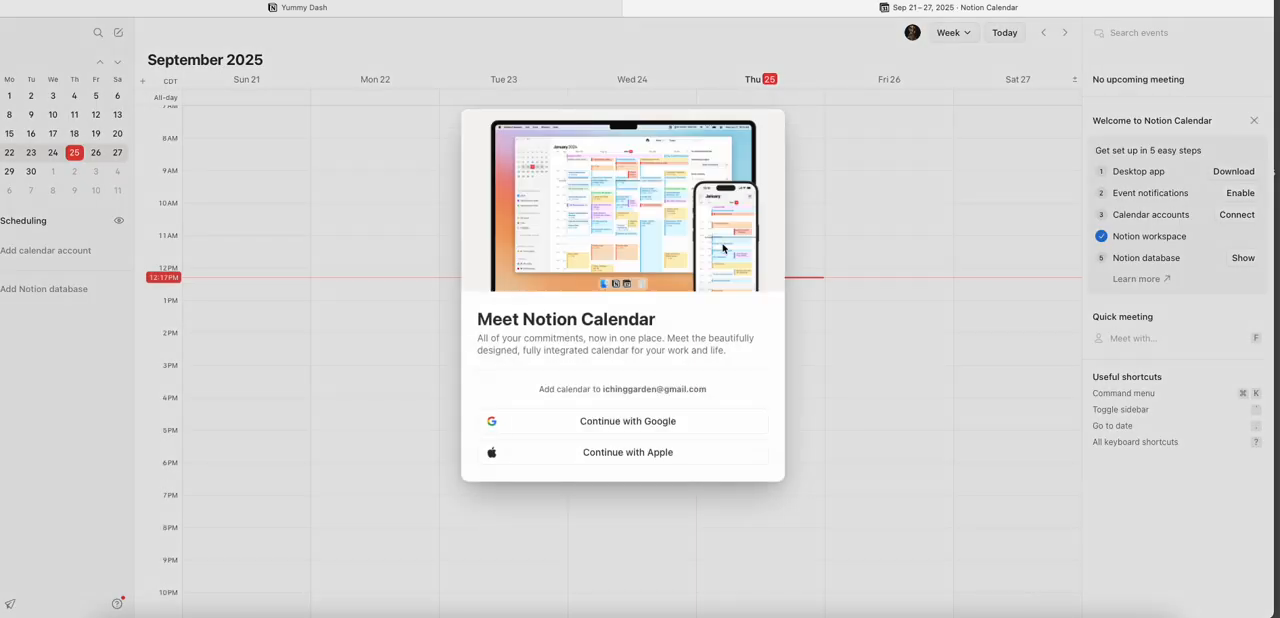
{"action": "left_click", "coordinate": [457, 8]}
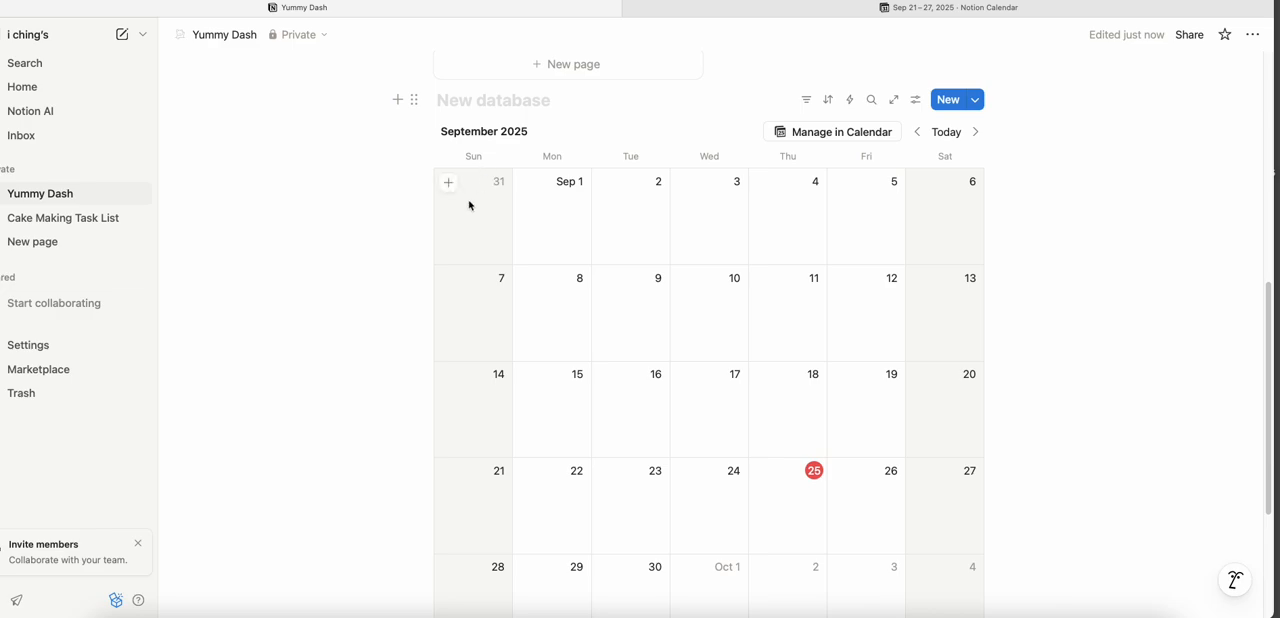
{"action": "left_click", "coordinate": [1268, 247]}
{"action": "left_click_drag", "start_coordinate": [1268, 247], "coordinate": [1261, 311]}
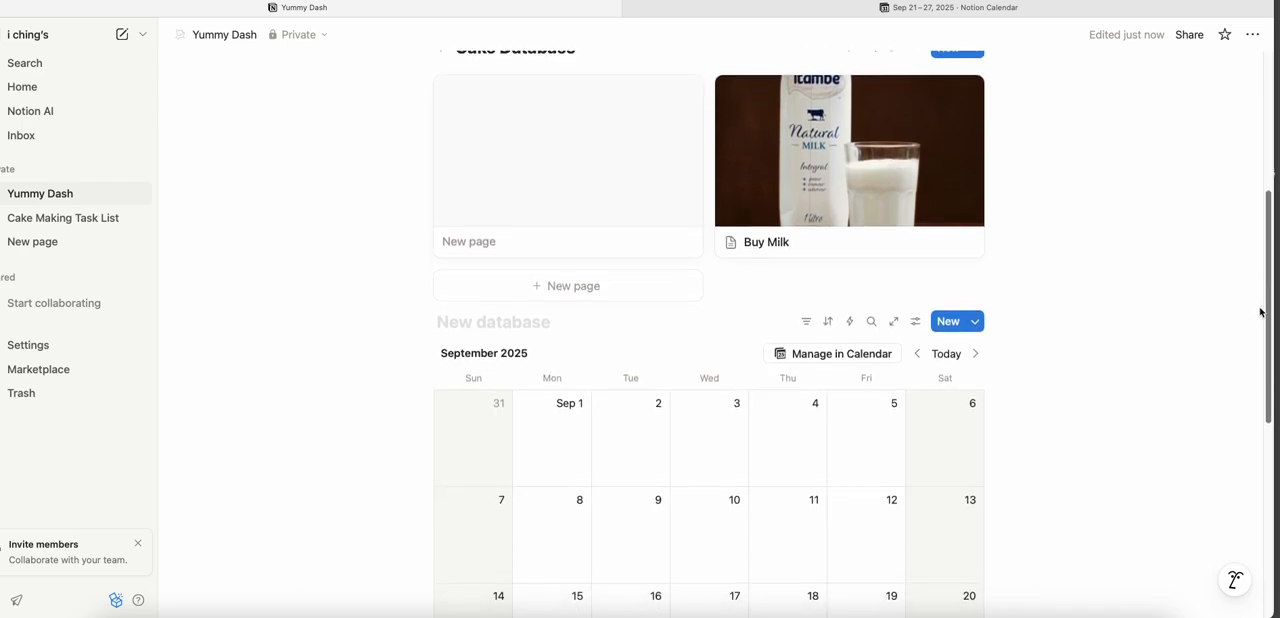
{"action": "left_click_drag", "start_coordinate": [1260, 312], "coordinate": [1254, 341]}
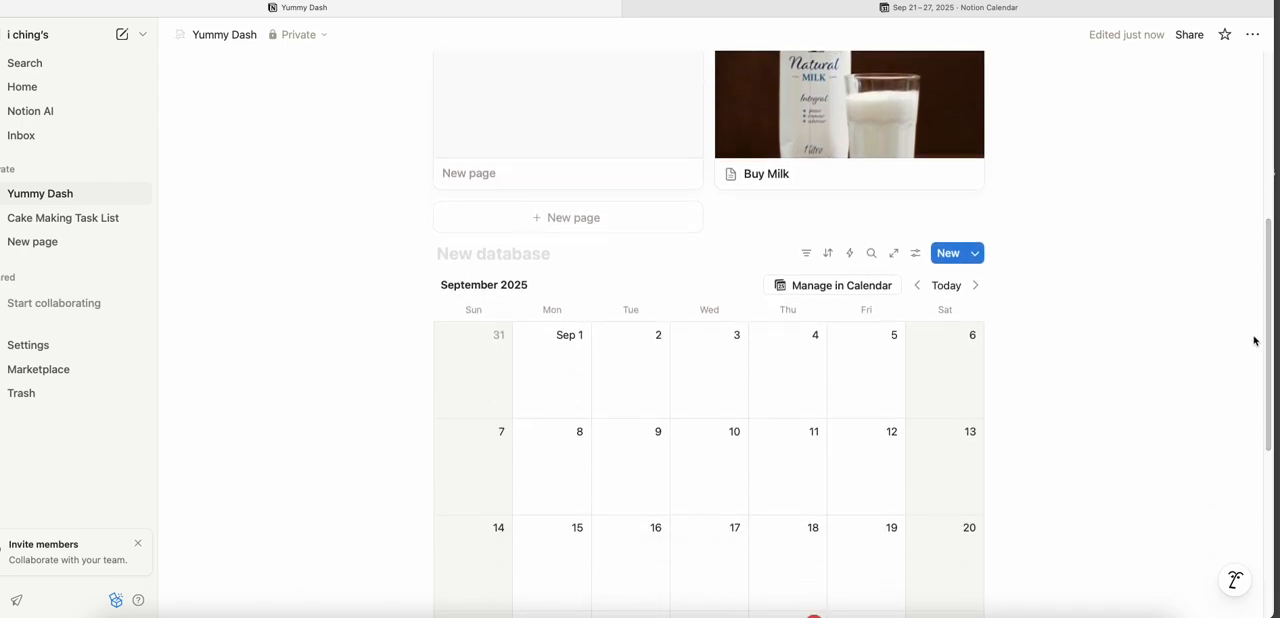